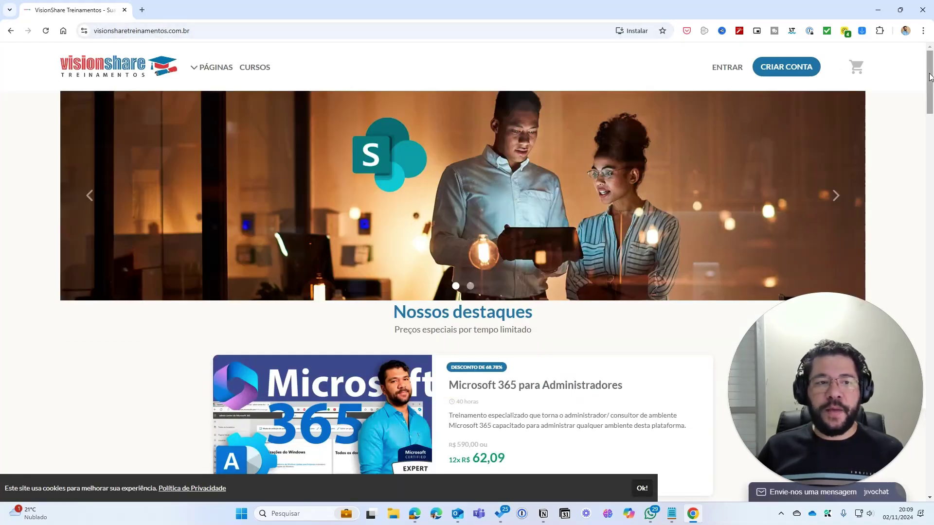
- Look over the course offerings on the VisionShare Treinamentos home page and close that browser window
left_click_drag(929, 76, 913, 149)
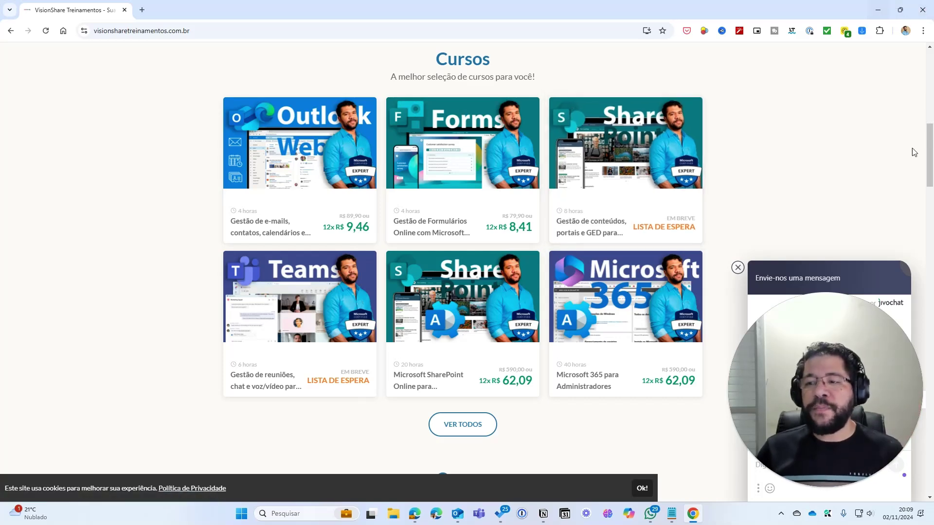
left_click_drag(930, 145, 930, 64)
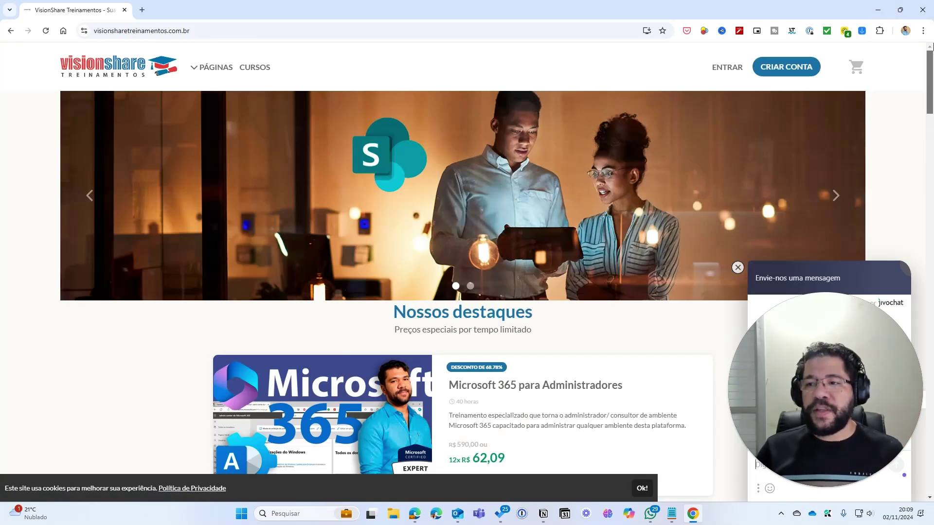
left_click(926, 14)
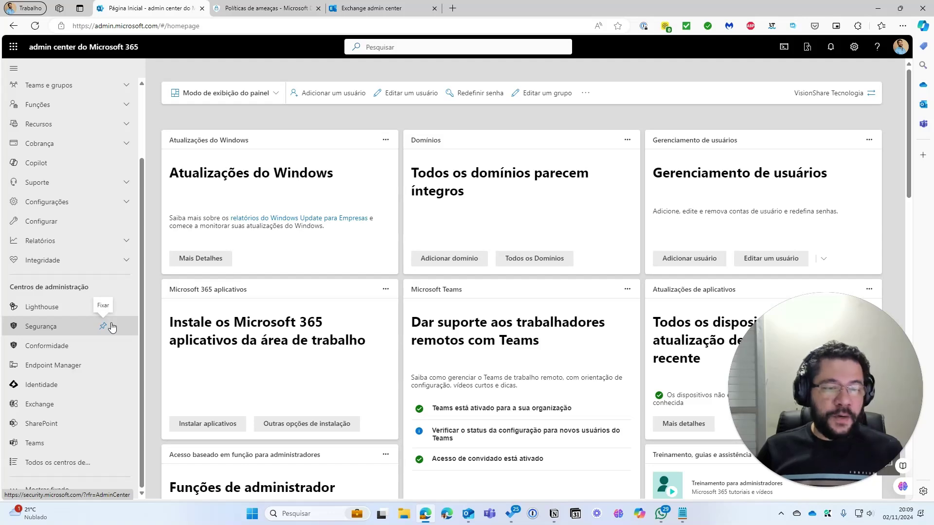
- Open the default inbound anti-spam policy (Política anti-spam de entrada) from the Defender threat policies
left_click(262, 8)
left_click(351, 7)
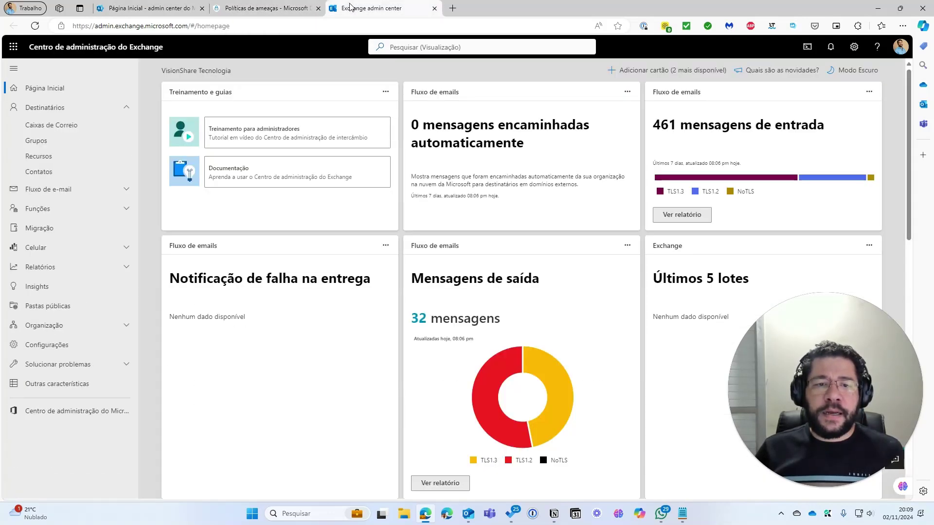
left_click(274, 8)
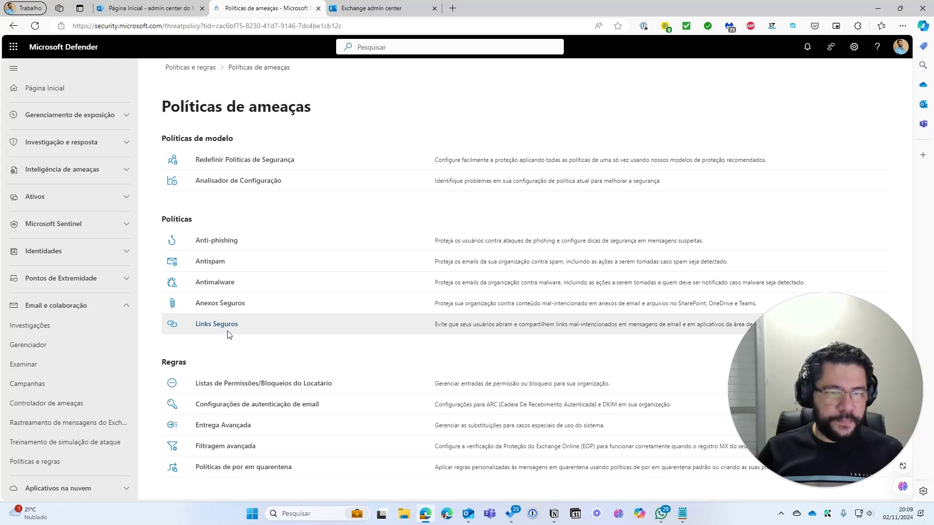
left_click(211, 263)
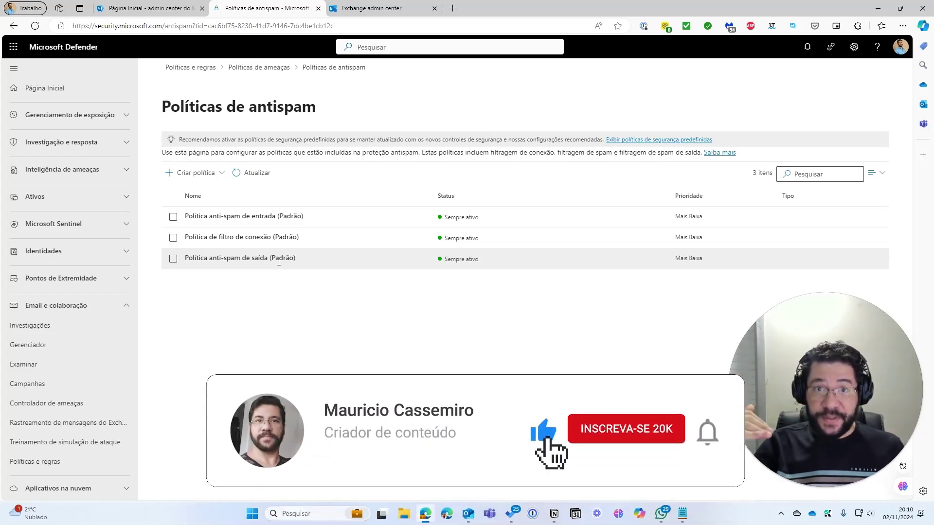
left_click(223, 220)
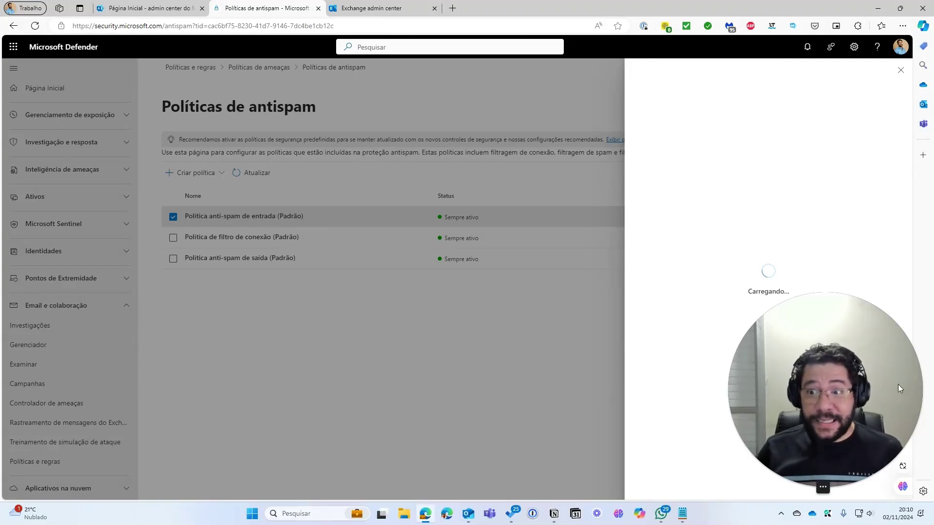
left_click_drag(897, 384, 288, 376)
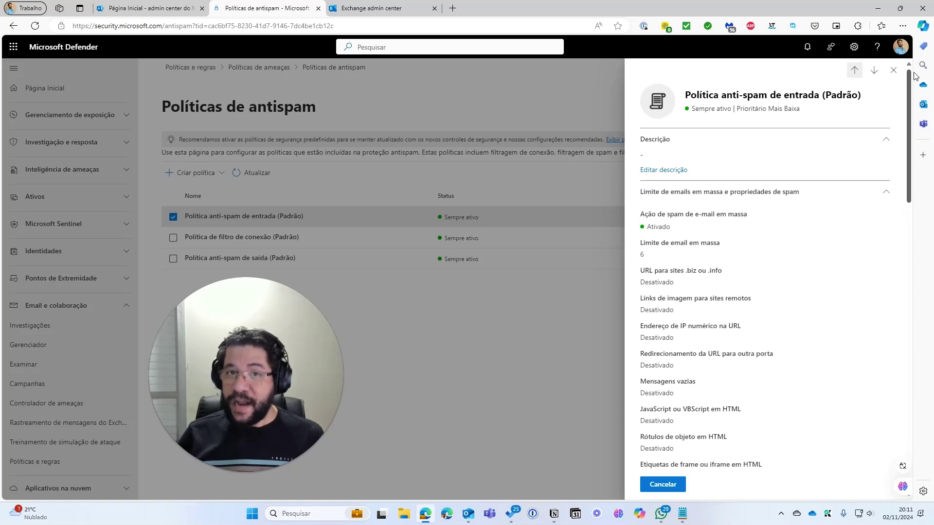
- Examine the inbound policy's bulk mail and spam properties, message actions, and allowed and blocked senders and domains
scroll(910, 78, "down", 1)
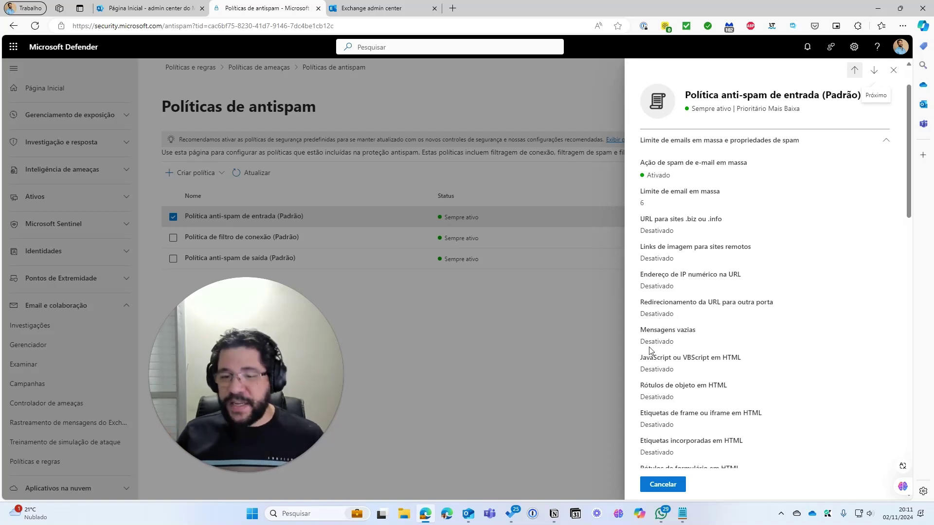
scroll(684, 356, "down", 1)
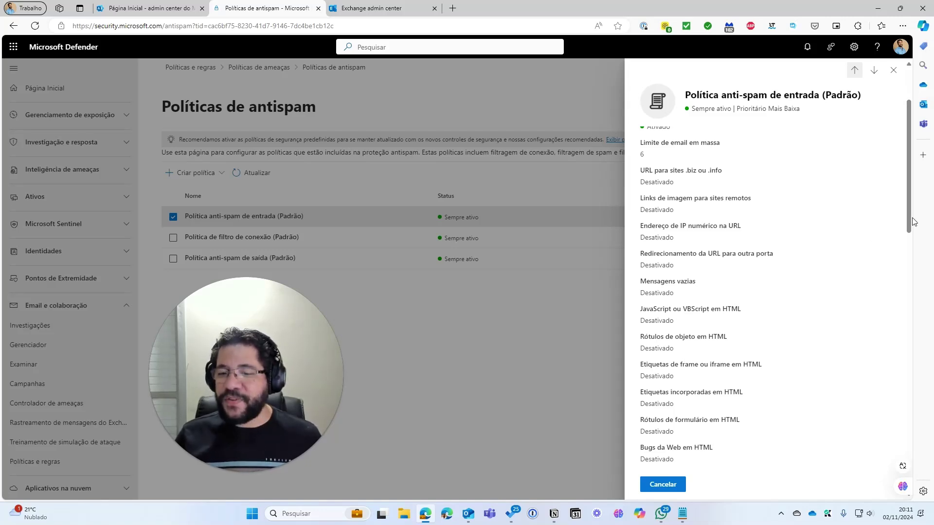
left_click_drag(911, 195, 914, 225)
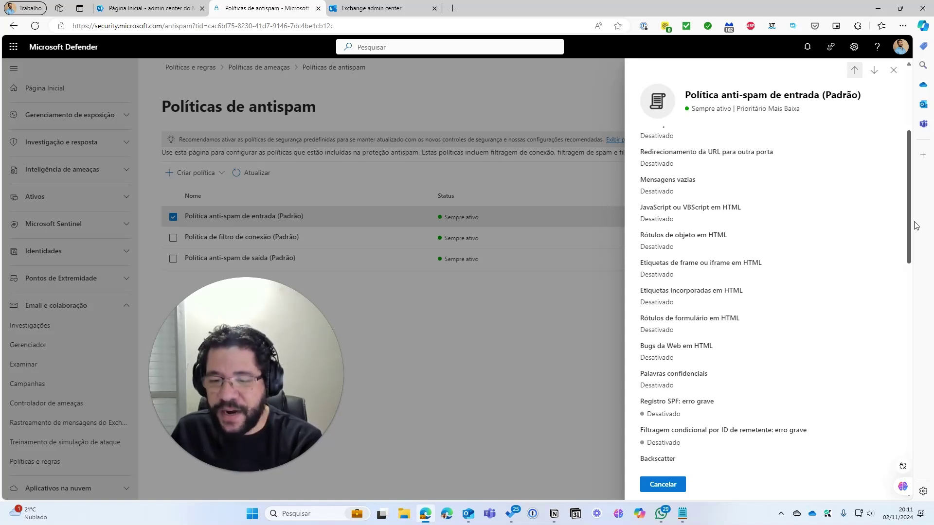
left_click_drag(915, 225, 914, 250)
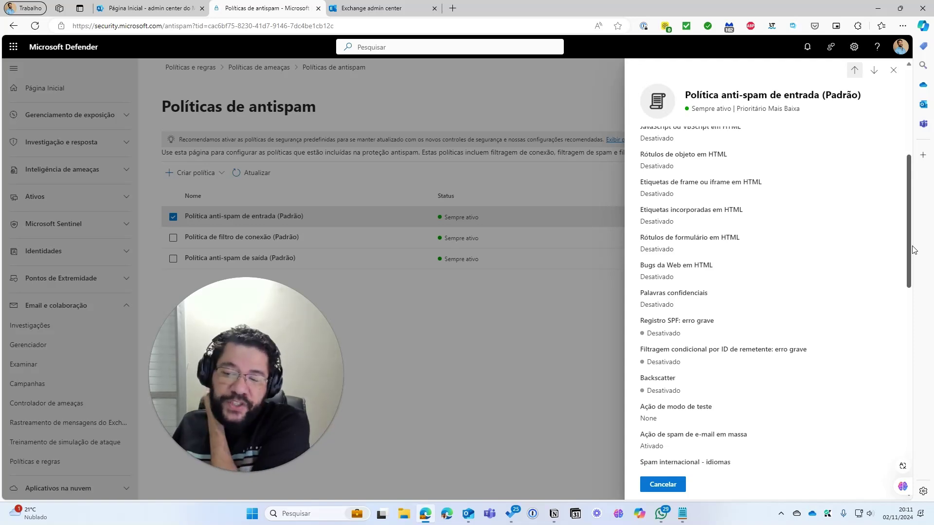
left_click_drag(914, 250, 915, 253)
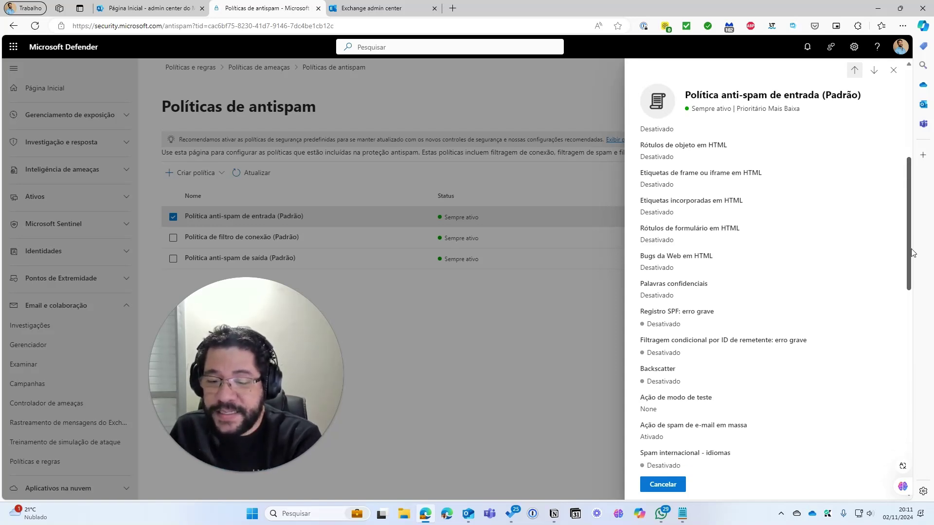
left_click_drag(912, 252, 912, 279)
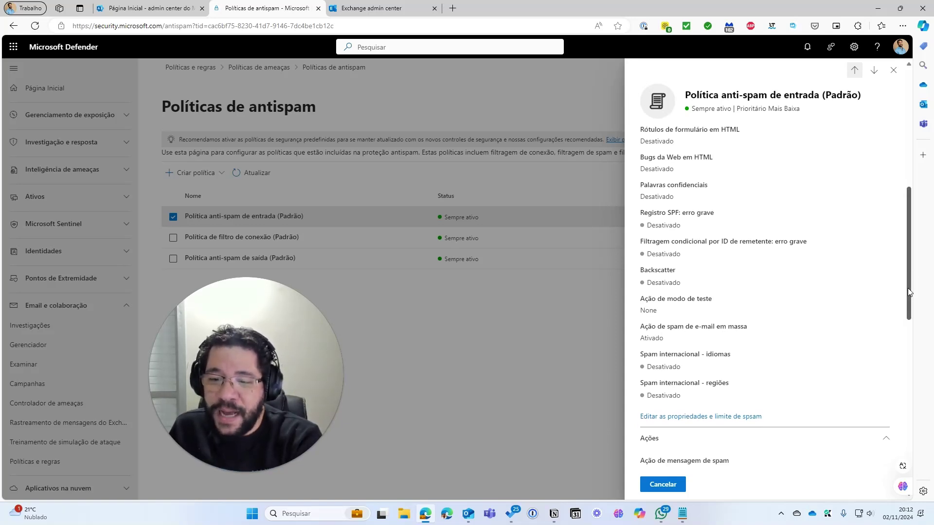
scroll(906, 297, "down", 1)
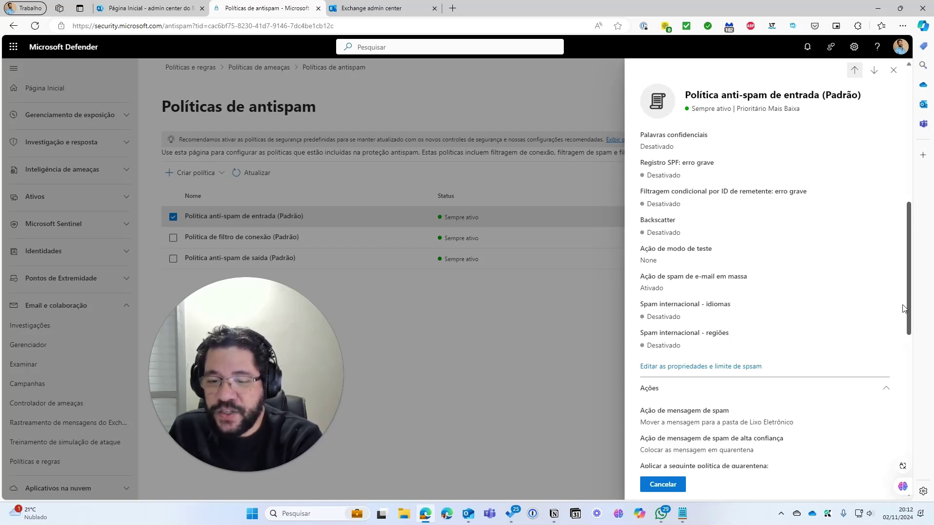
scroll(903, 309, "down", 1)
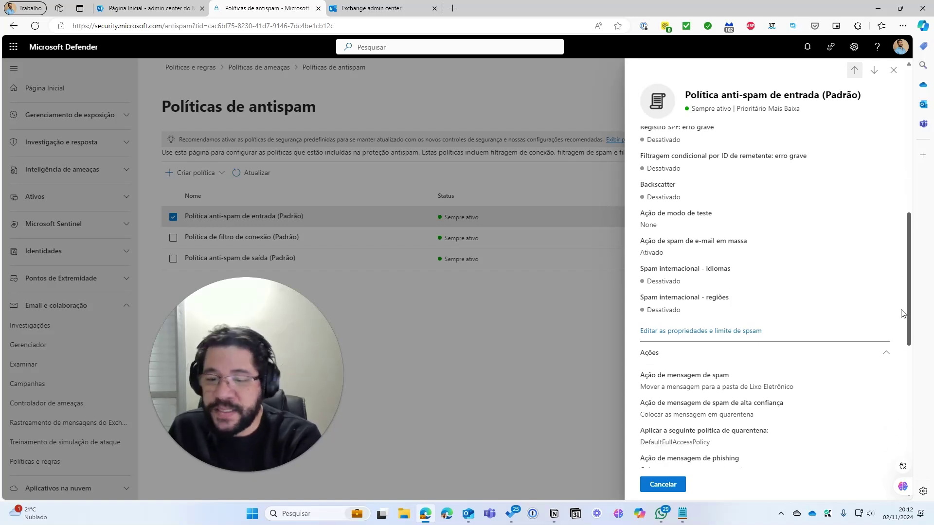
scroll(903, 313, "down", 1)
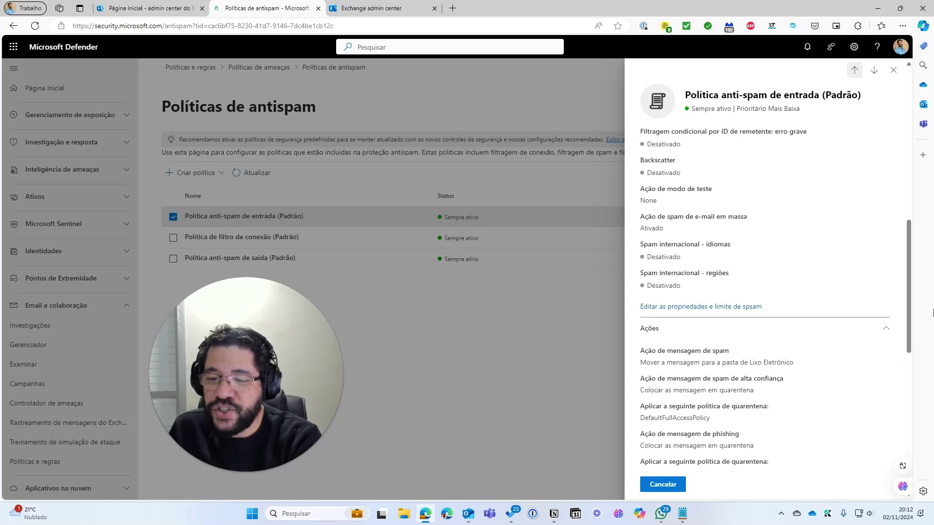
left_click_drag(908, 267, 906, 313)
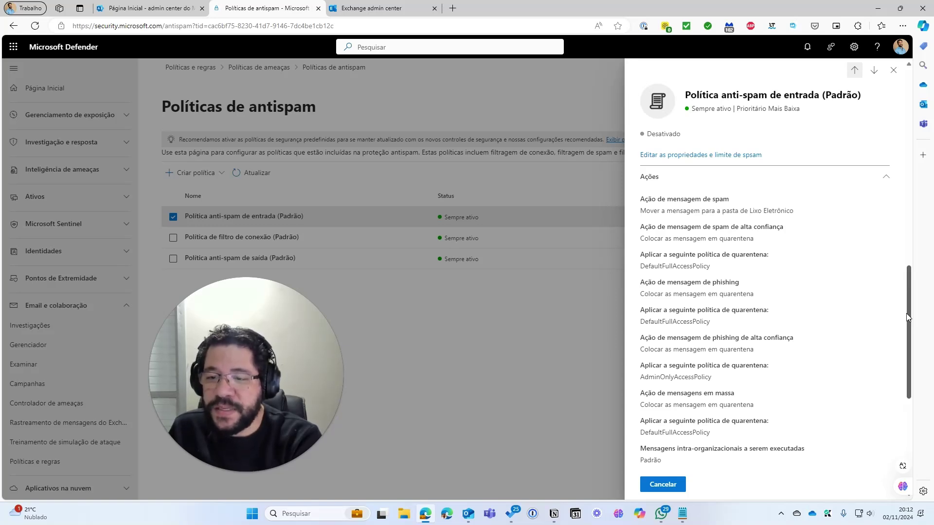
left_click_drag(906, 313, 898, 402)
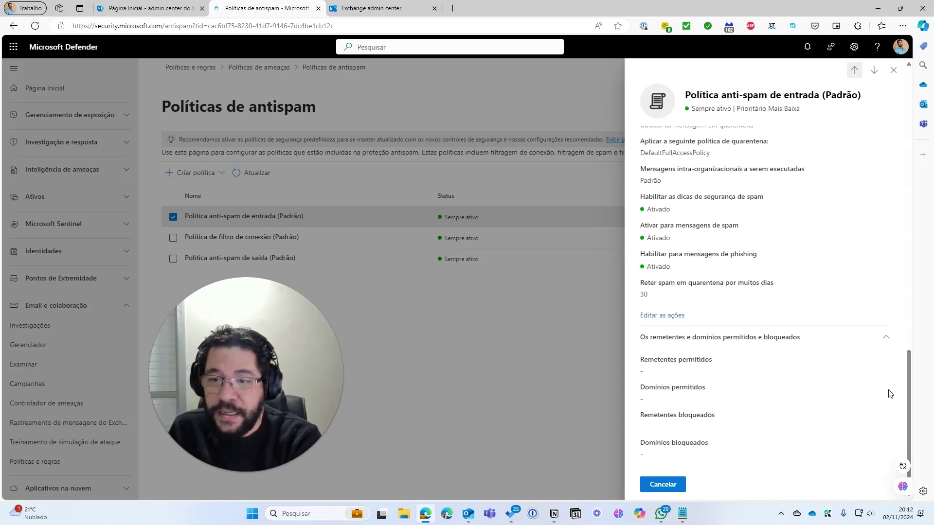
scroll(722, 322, "down", 1)
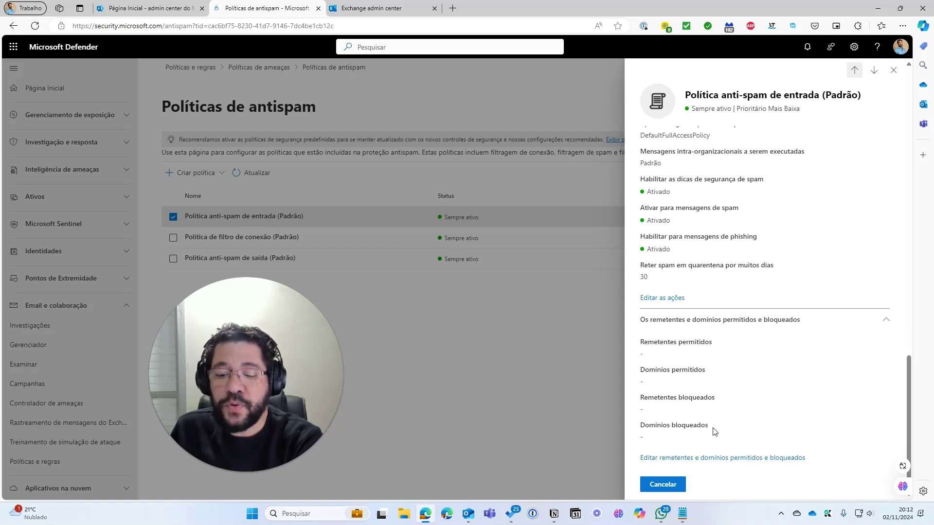
- Edit the policy's allowed and blocked senders and domains and open the list of blocked senders
left_click(679, 459)
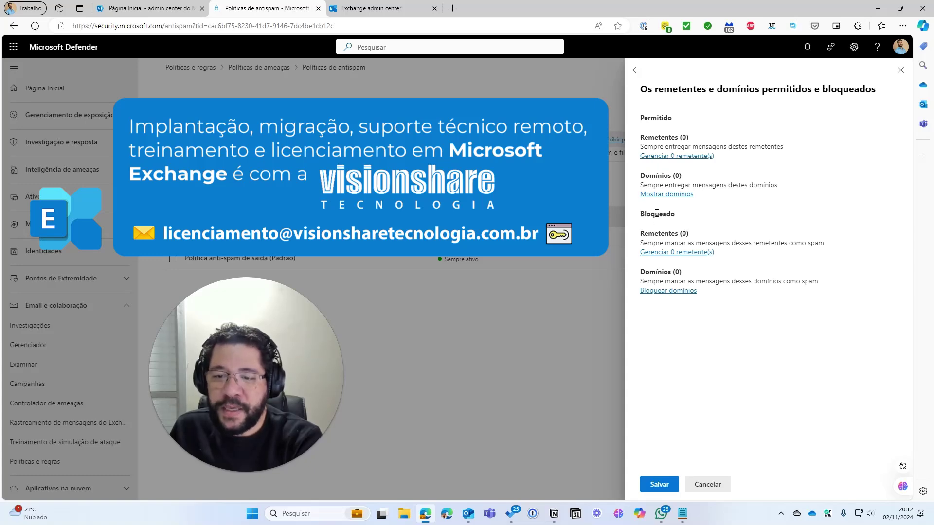
left_click(664, 252)
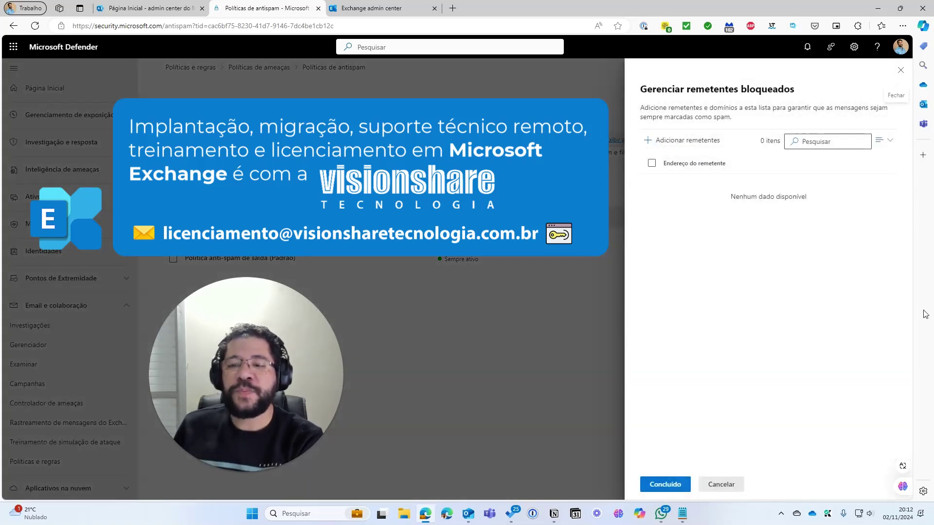
- Try to add the fraudulent sender's e-mail address from the Notepad note to the blocked senders without picking its suggestion
left_click(665, 141)
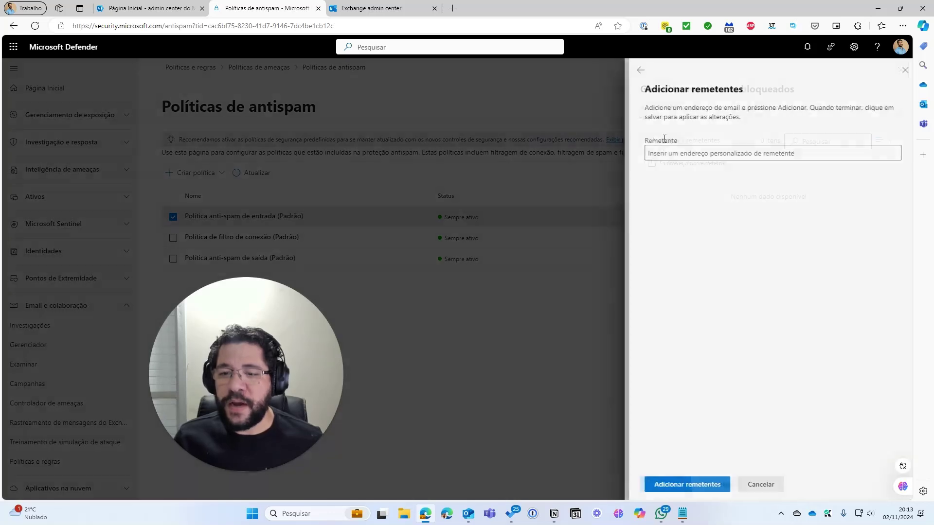
left_click(682, 514)
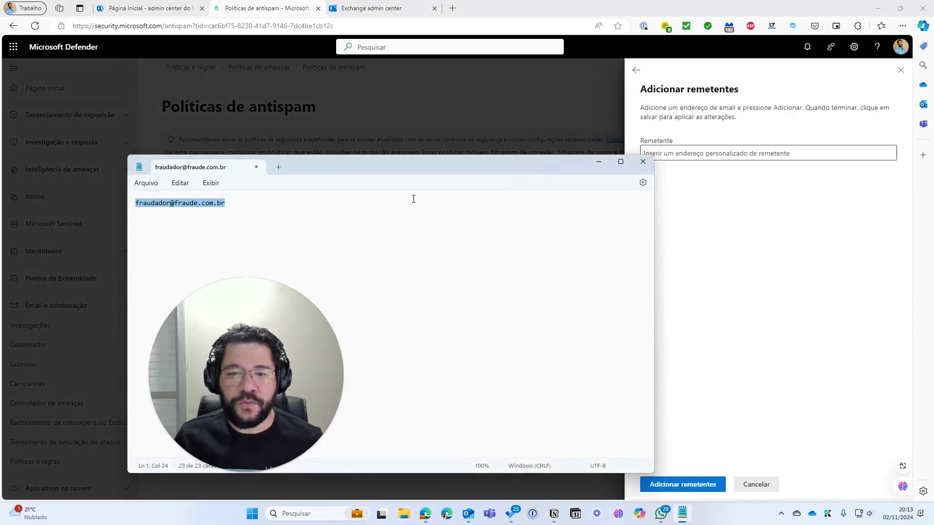
left_click(598, 161)
left_click(651, 152)
key("ctrl+v")
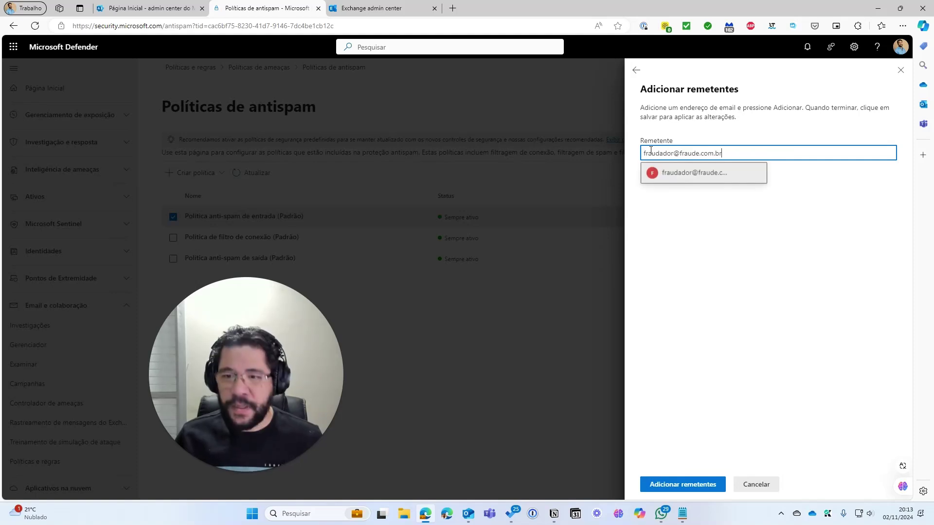
left_click(813, 189)
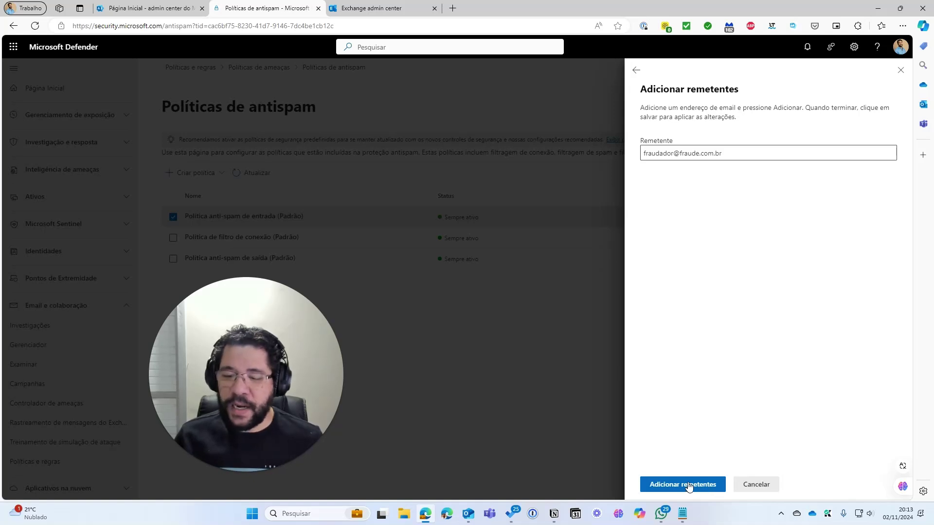
left_click(704, 485)
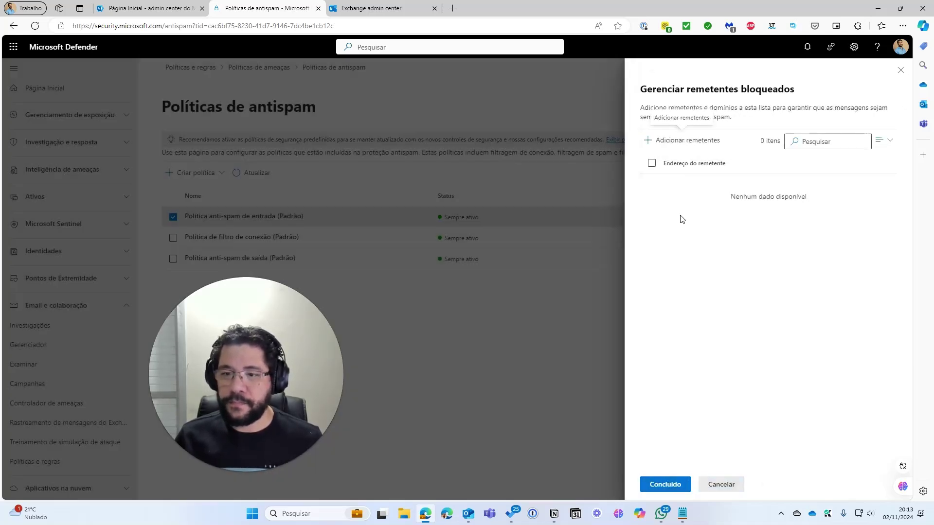
- Add the fraudulent sender's e-mail address as a suggested entry to the blocked senders and complete the list
left_click(664, 142)
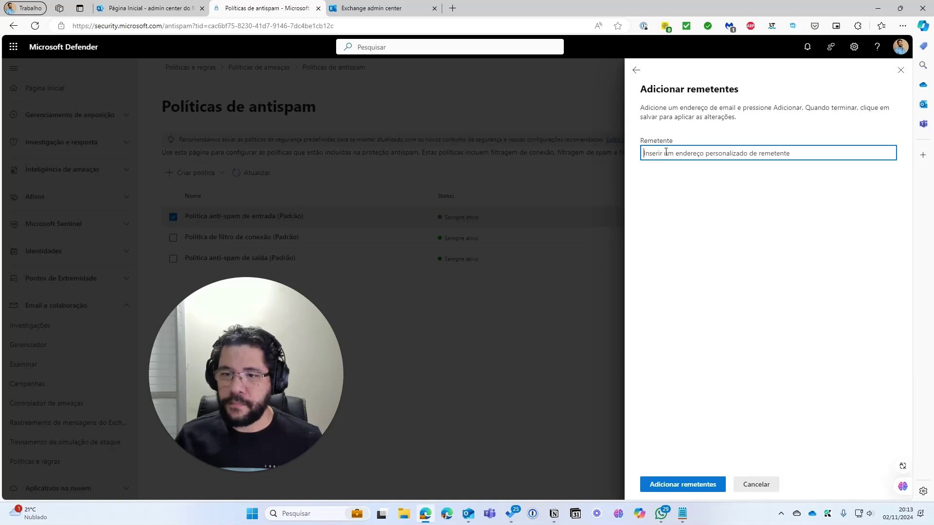
key("ctrl+v")
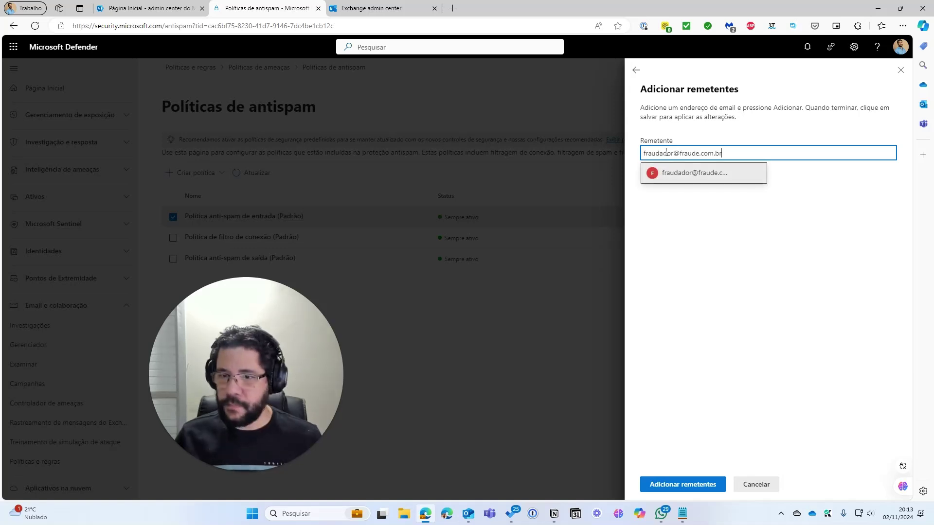
left_click(660, 175)
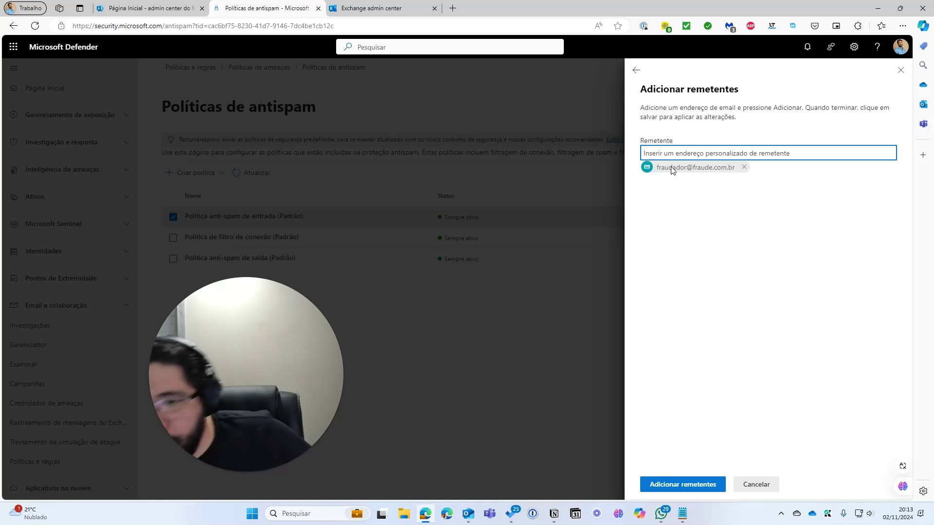
left_click(672, 485)
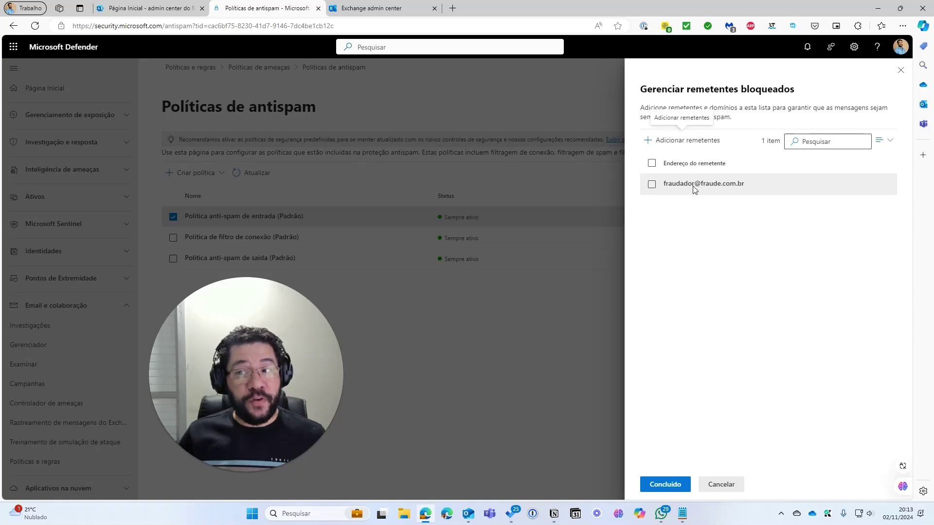
left_click(651, 186)
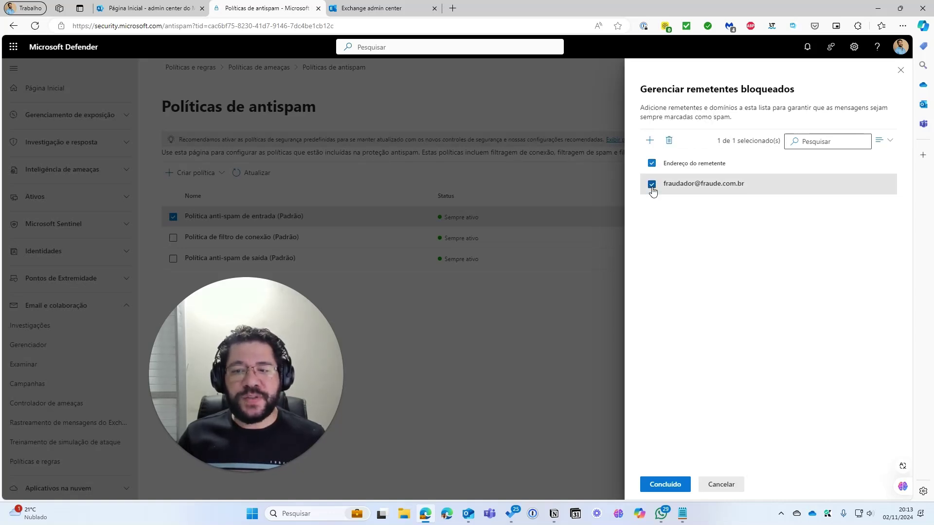
left_click(663, 484)
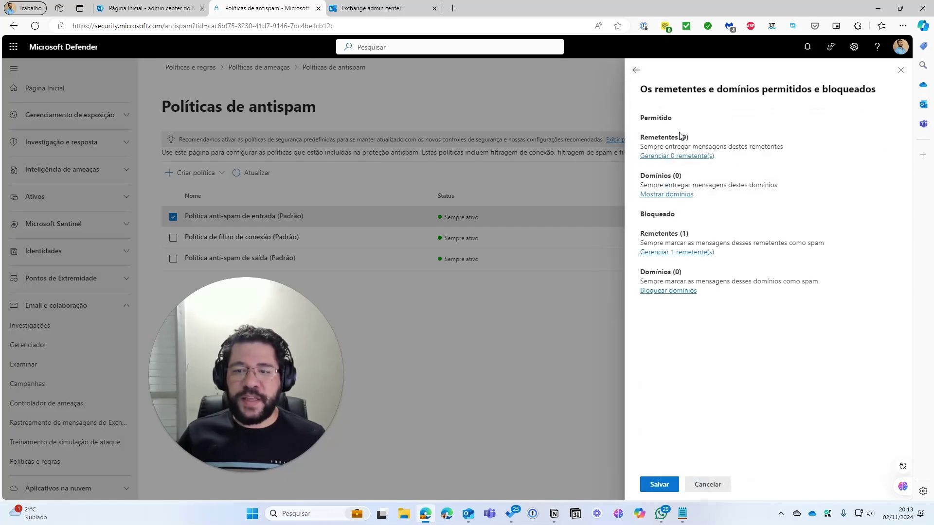
- Add the domain fraude.com.br to the policy's allowed domains and complete the list
left_click(659, 200)
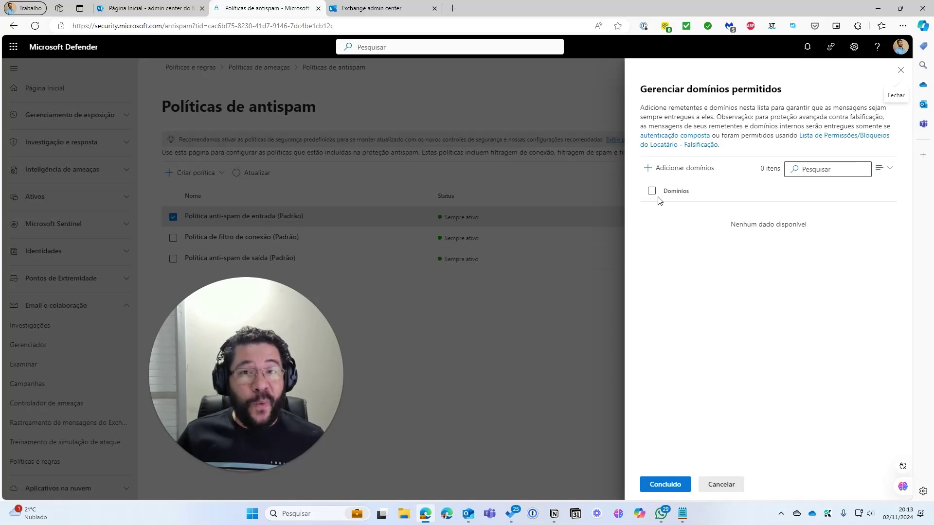
left_click(671, 167)
left_click(670, 151)
key("ctrl+v")
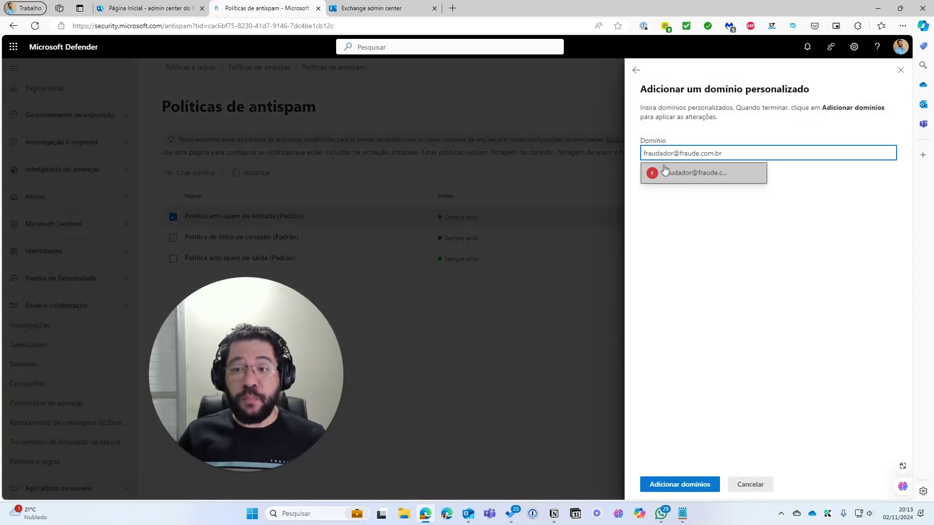
key("Home")
key("Delete")
key("Delete")
key("Delete")
key("Delete")
key("Delete")
key("Delete")
key("Delete")
key("Delete")
key("Delete")
key("Delete")
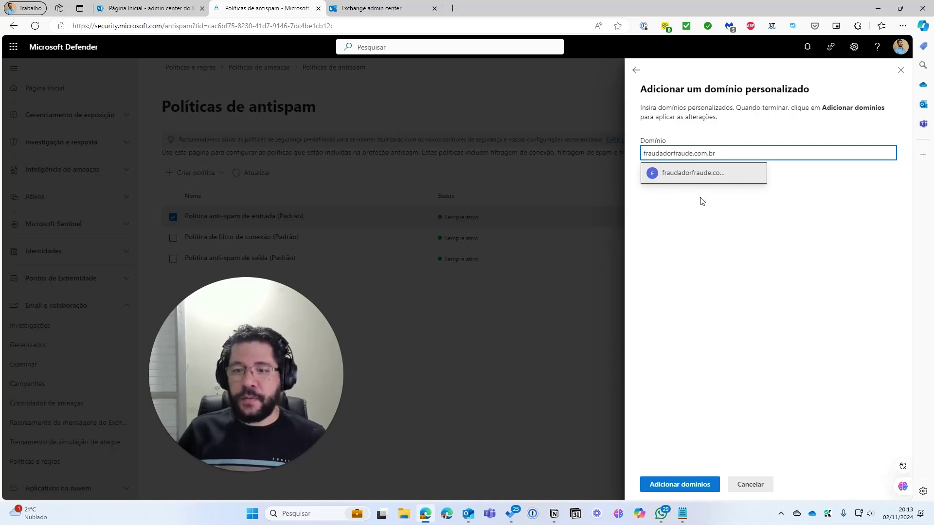
left_click(685, 172)
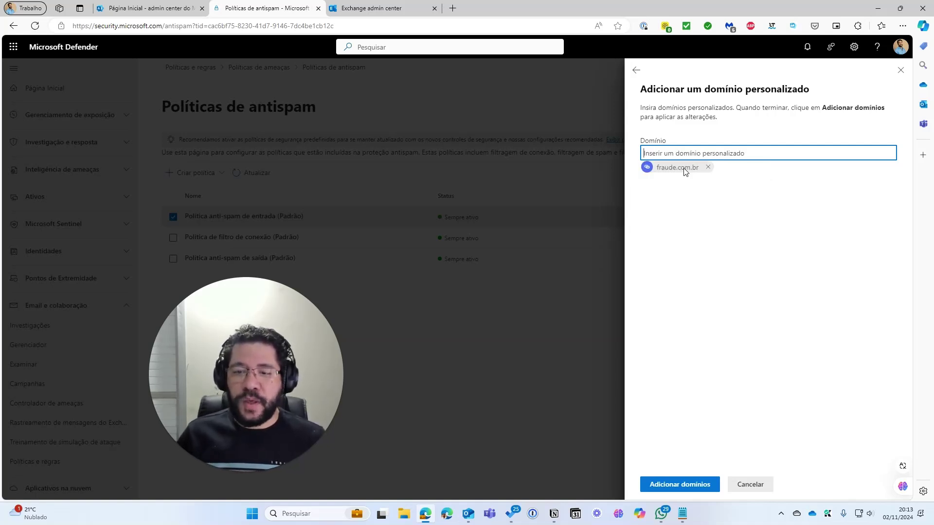
left_click(686, 484)
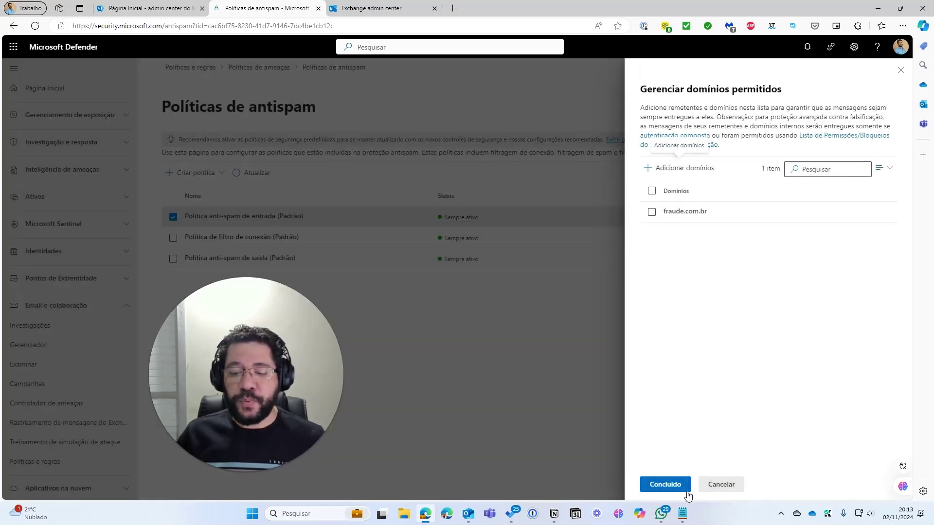
left_click(673, 486)
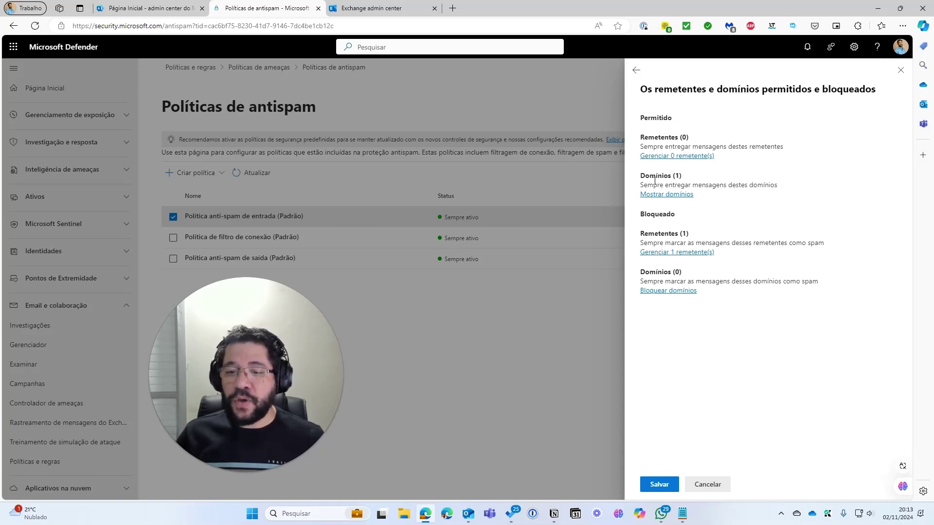
- Remove fraude.com.br from the policy's allowed domains and complete the list
left_click(675, 194)
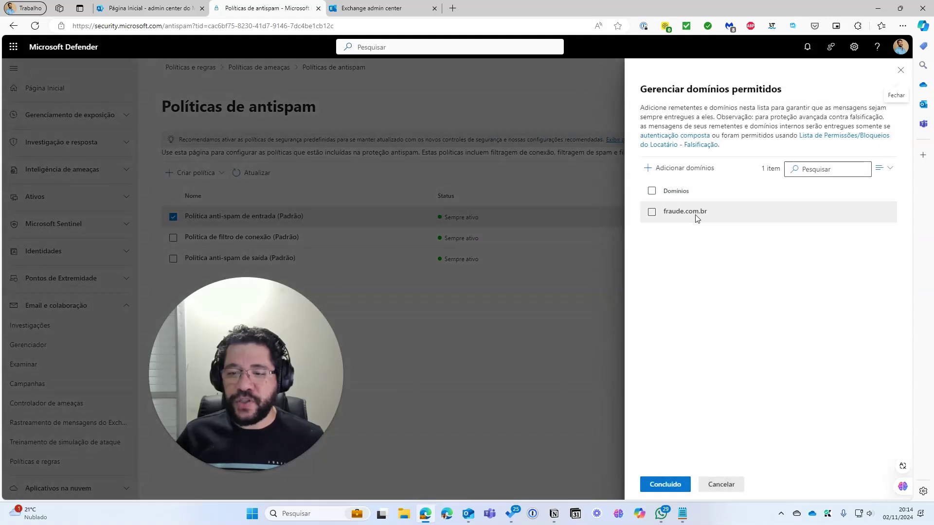
left_click_drag(715, 224, 664, 212)
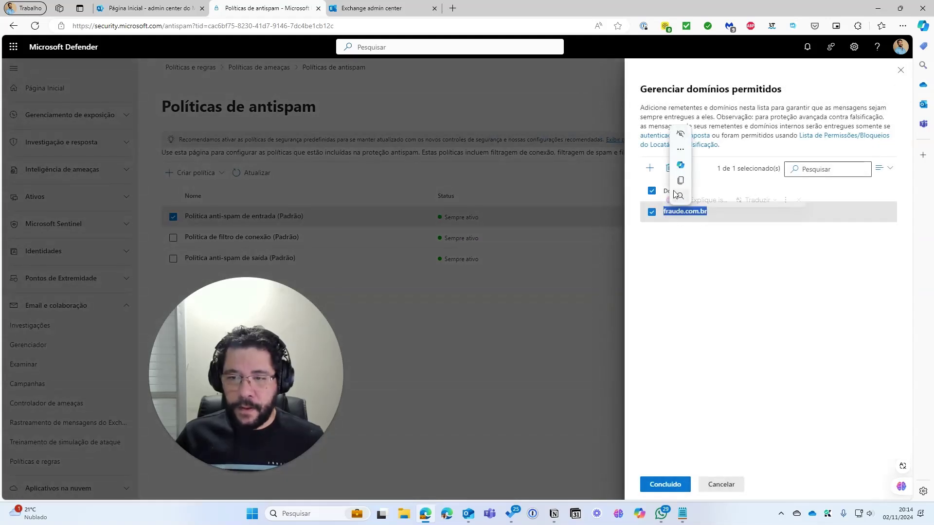
left_click(665, 168)
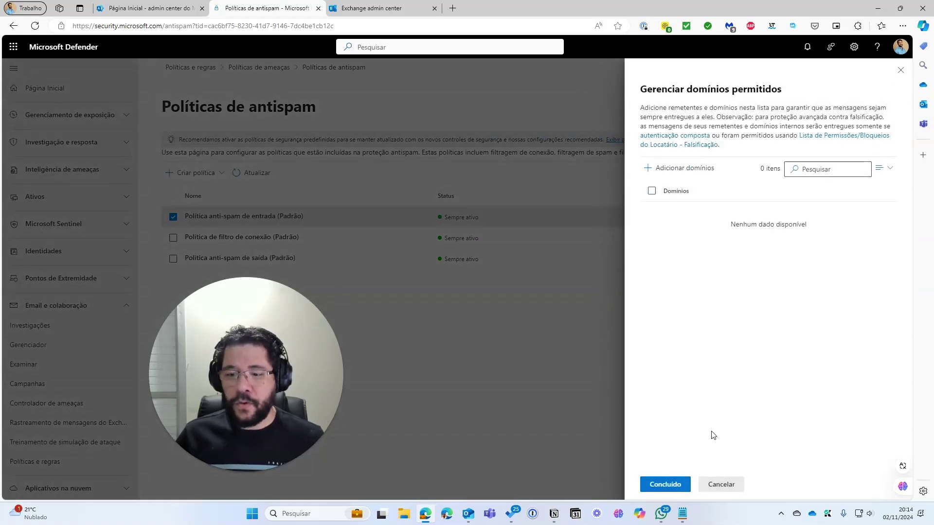
left_click(683, 484)
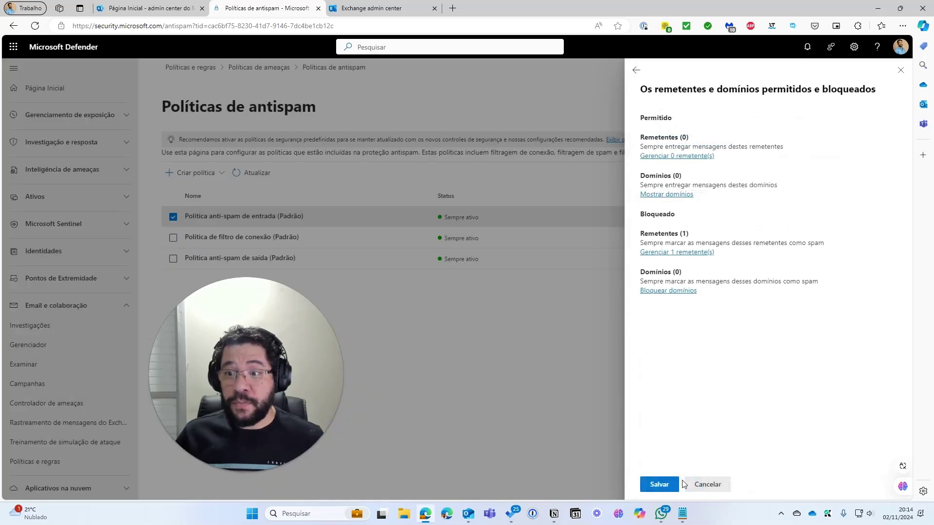
- Add the domain fraude.com.br to the policy's blocked domains and save the allowed and blocked settings
left_click(662, 291)
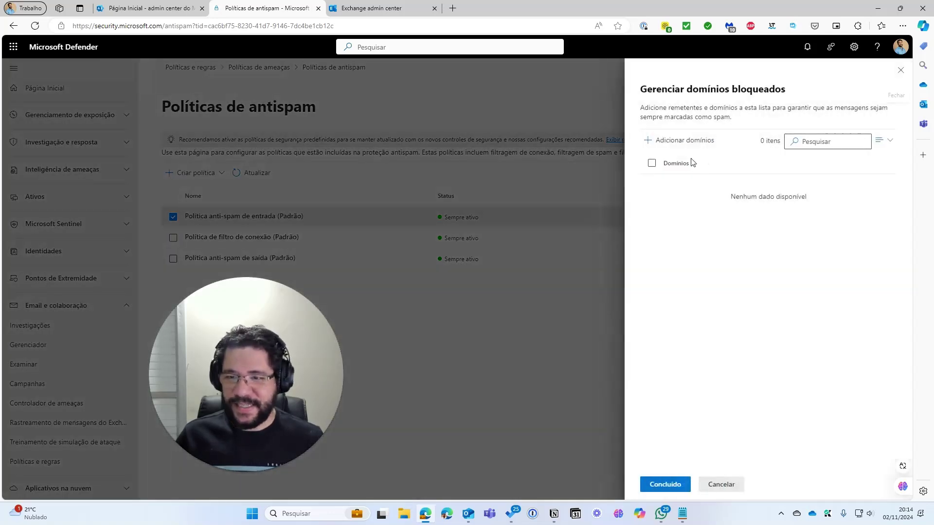
left_click(678, 142)
left_click(681, 153)
key("ctrl+v")
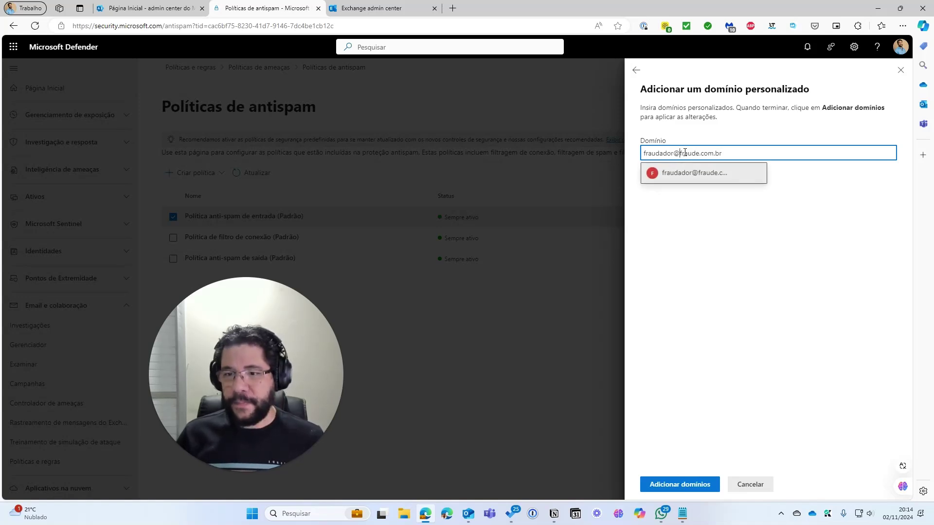
key("BackSpace")
key("BackSpace")
key("BackSpace")
key("BackSpace")
key("BackSpace")
key("BackSpace")
key("BackSpace")
key("BackSpace")
key("BackSpace")
key("BackSpace")
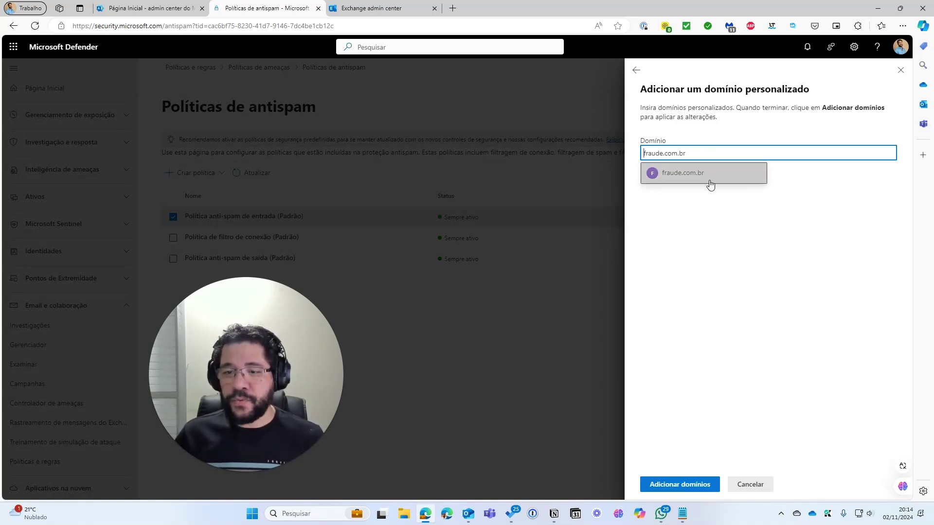
left_click(688, 176)
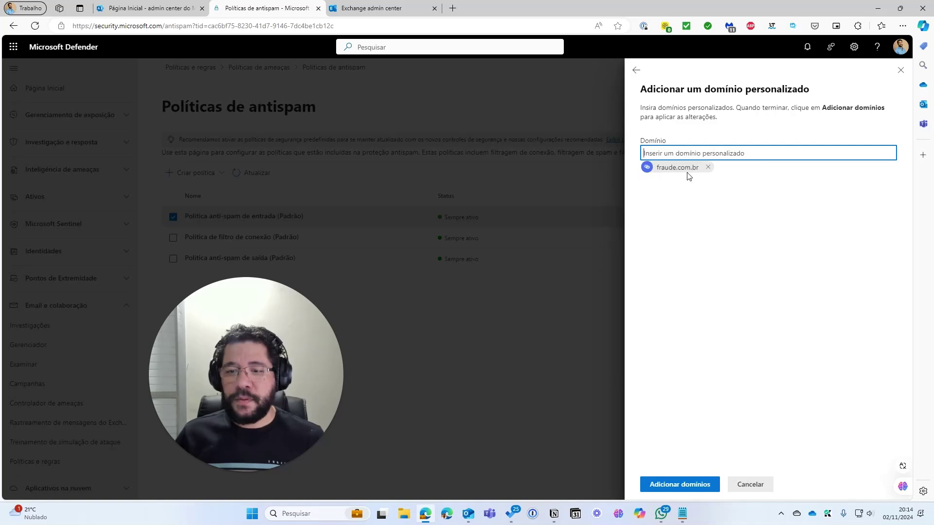
left_click(678, 485)
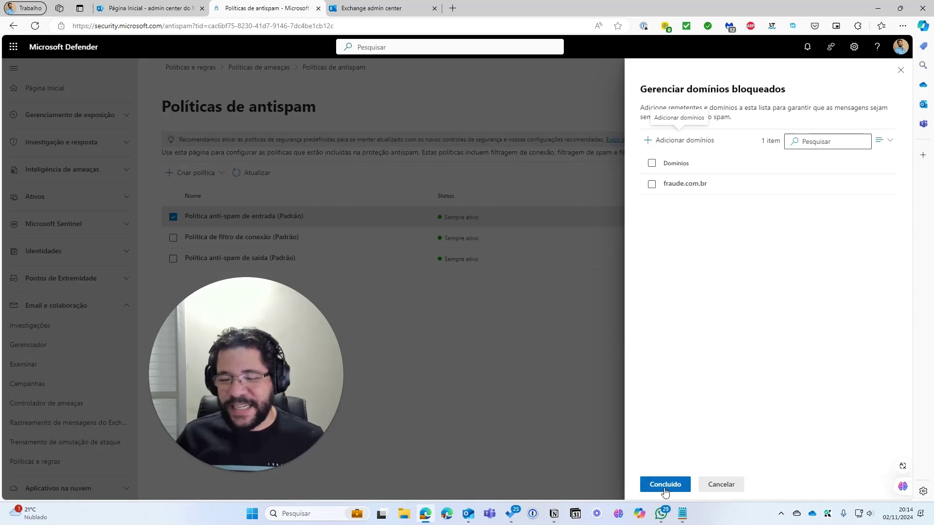
left_click(665, 486)
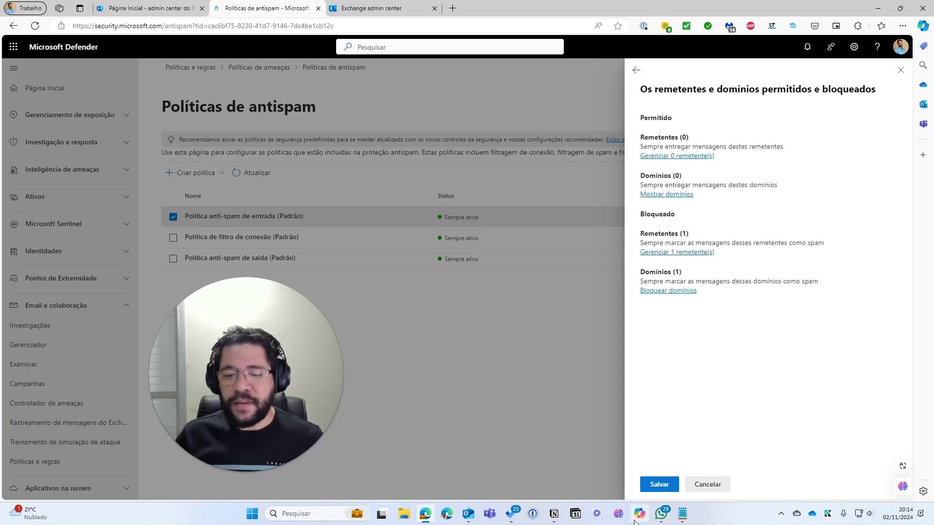
left_click(672, 482)
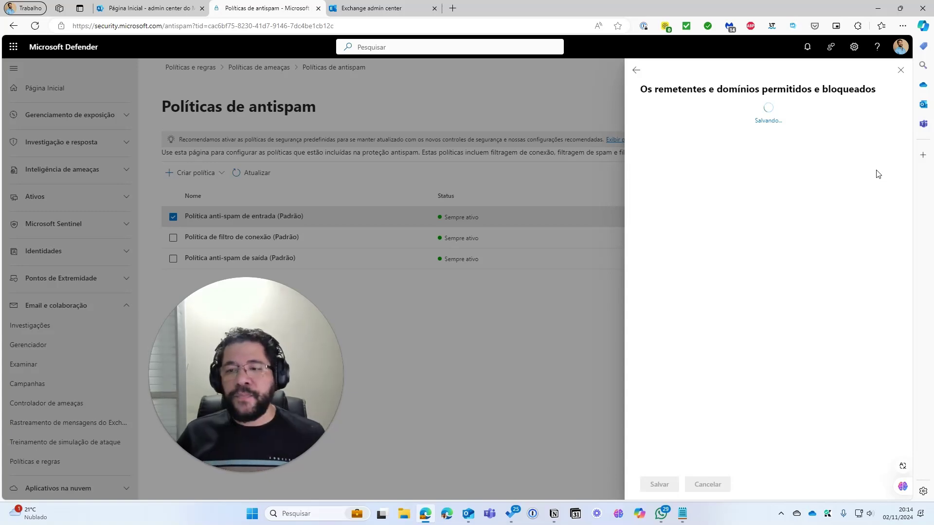
- Review the default inbound anti-spam policy's settings and close the browser window
scroll(773, 401, "down", 15)
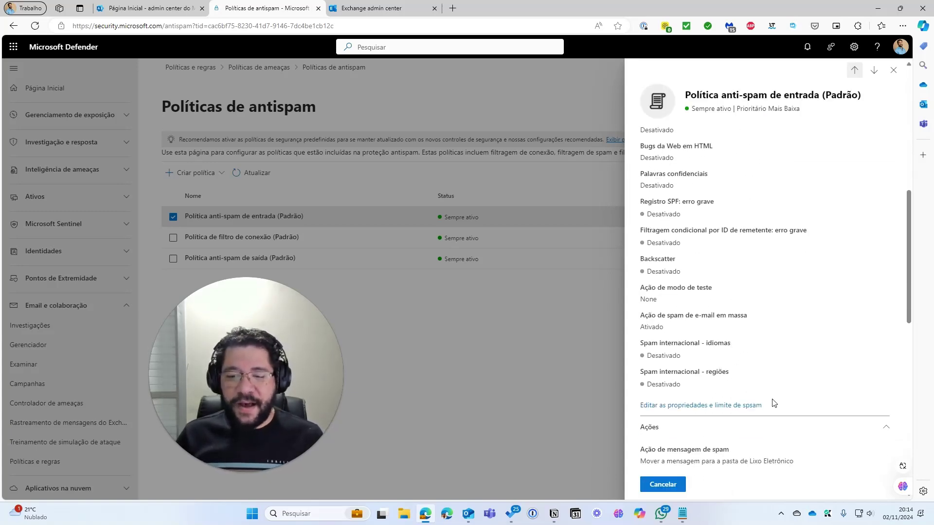
scroll(774, 403, "down", 3)
scroll(773, 404, "up", 20)
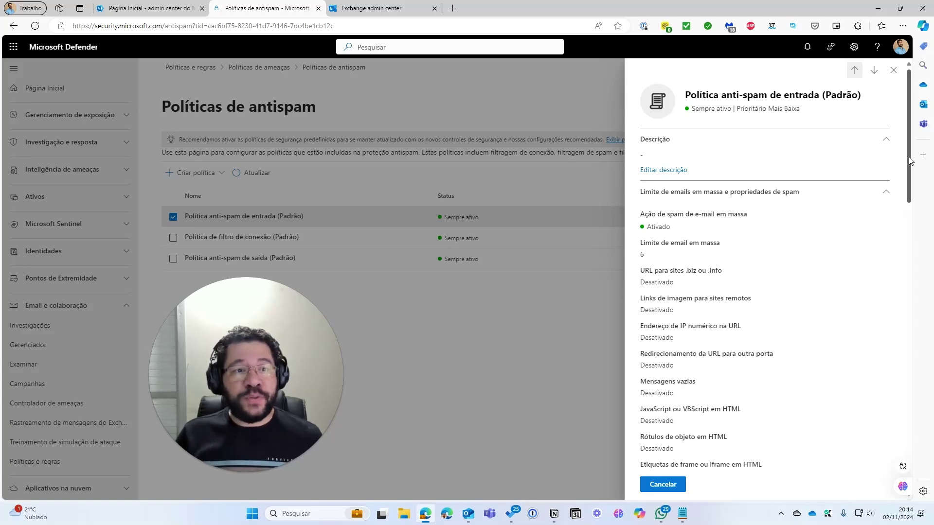
left_click(917, 13)
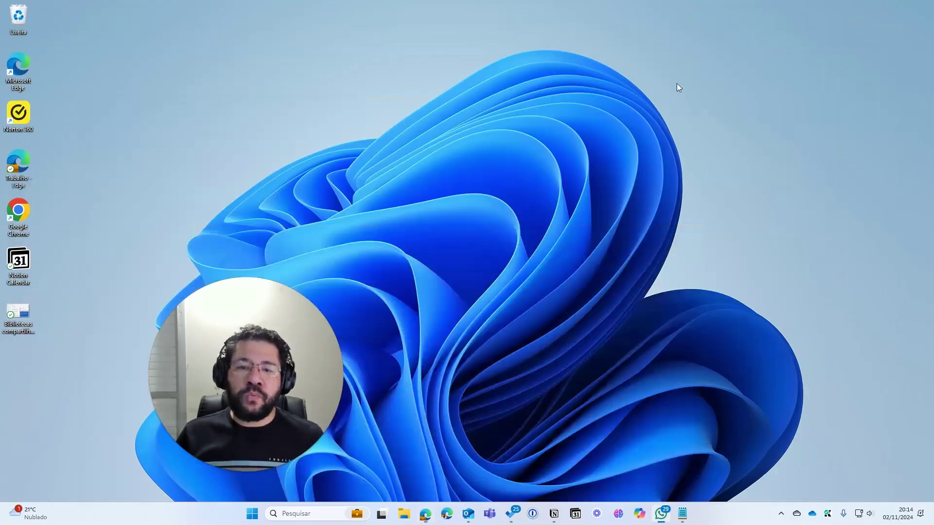
left_click_drag(286, 377, 503, 235)
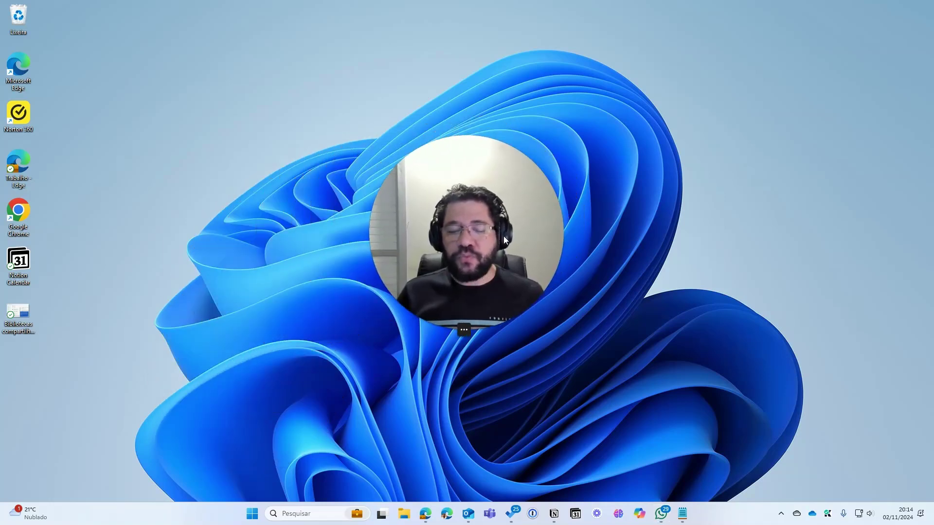